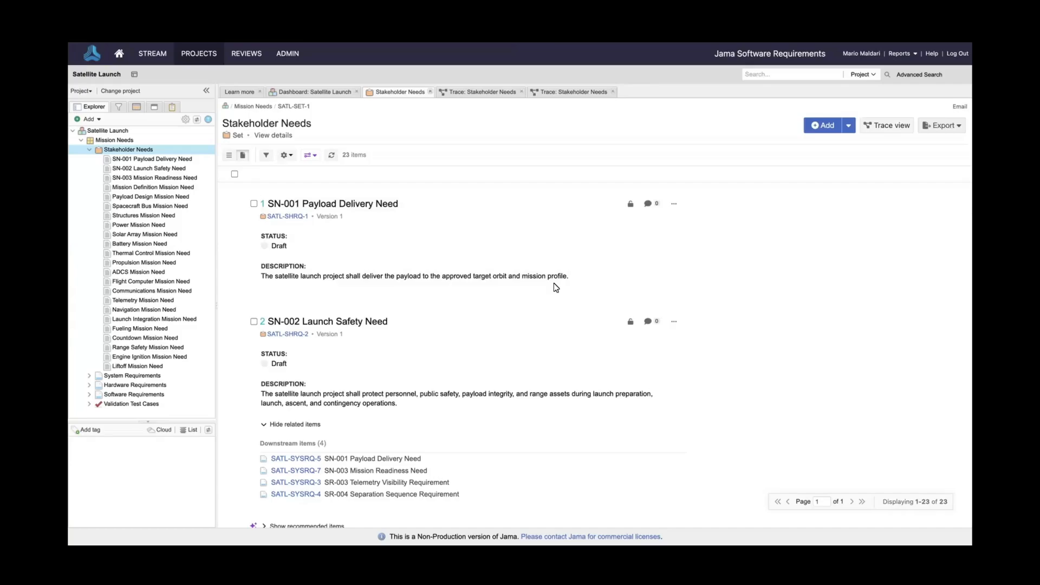
Run Batch analyze on SN-002 Launch Safety Need and examine its INCOSE rules and EARS analysis
{"action": "left_click", "coordinate": [254, 321]}
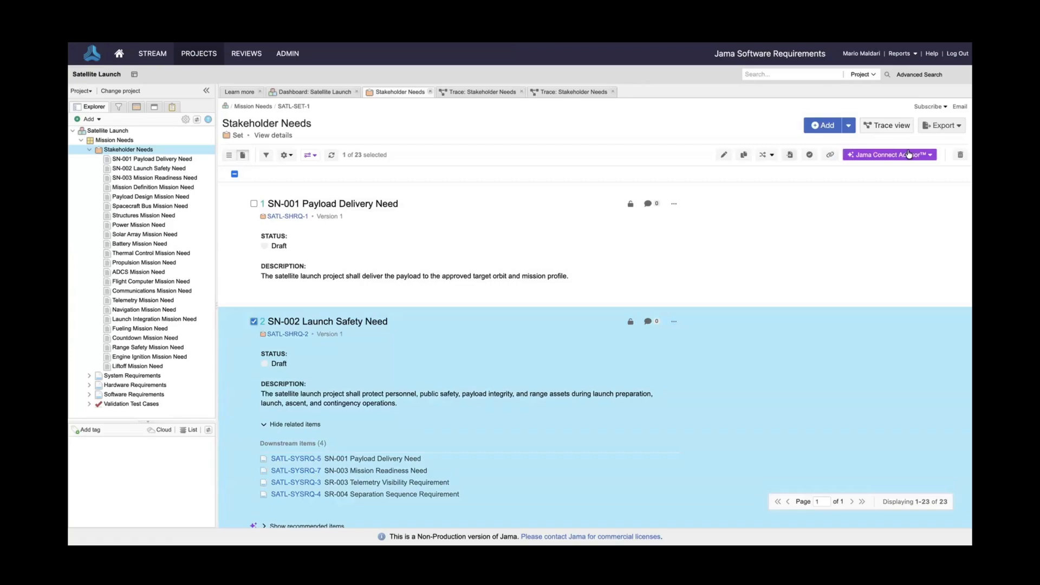
{"action": "left_click", "coordinate": [926, 155]}
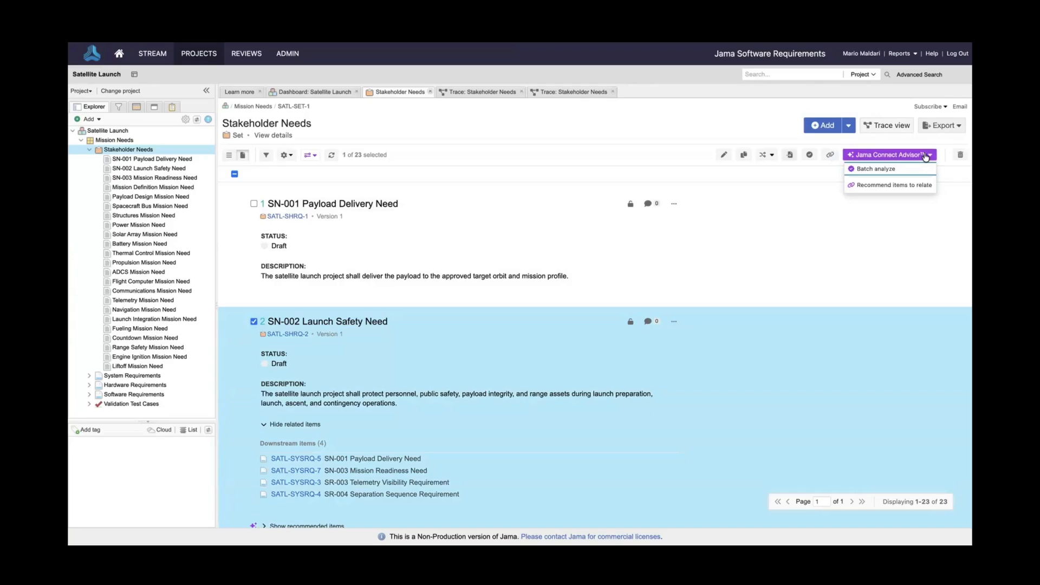
{"action": "left_click", "coordinate": [911, 168]}
{"action": "scroll", "coordinate": [772, 373], "scroll_direction": "down", "scroll_amount": 3}
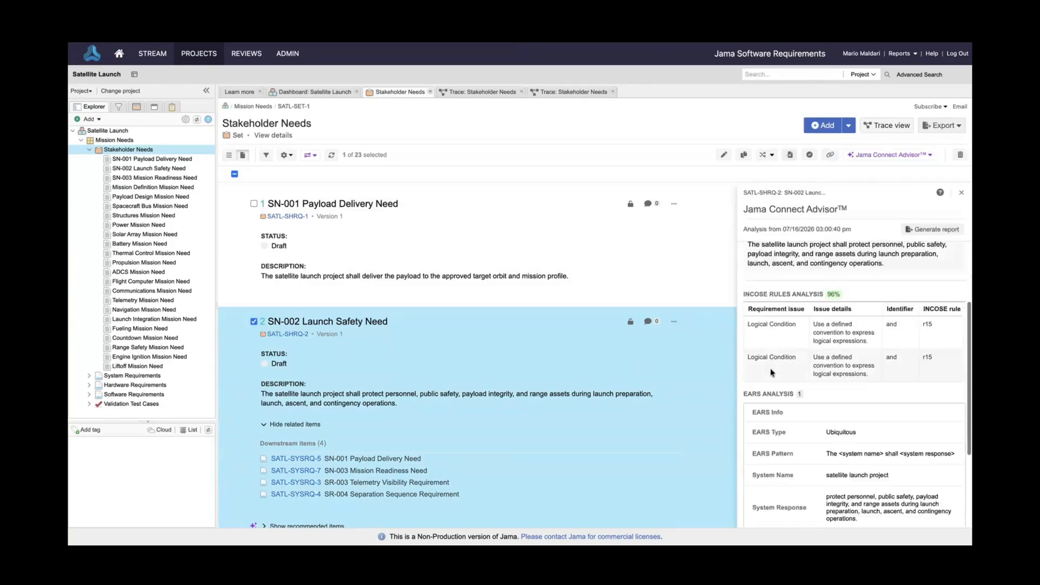
{"action": "scroll", "coordinate": [771, 372], "scroll_direction": "down", "scroll_amount": 3}
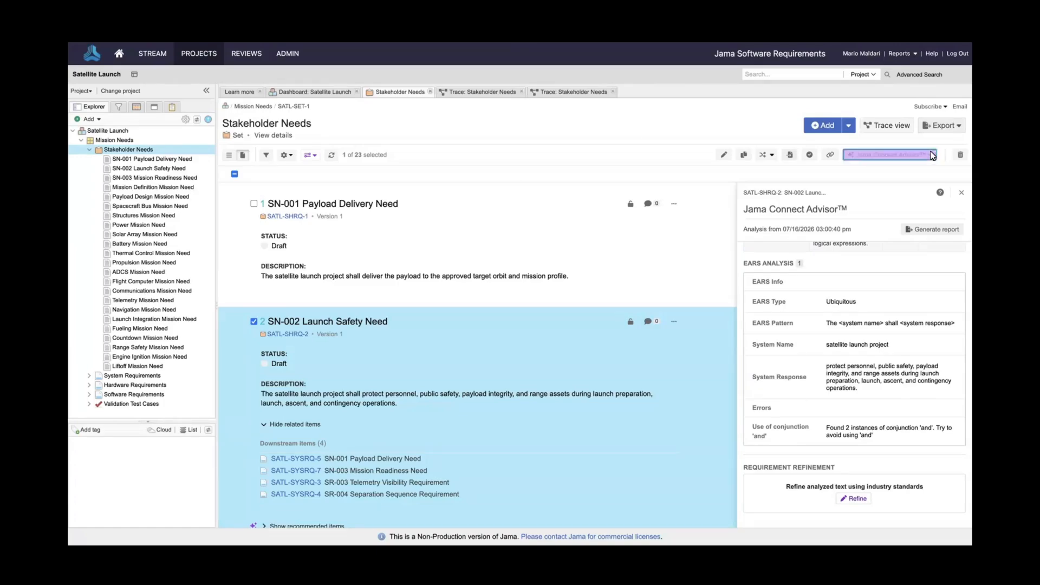
Generate recommendations of items to relate to SN-002 Launch Safety Need within the Satellite Launch project
{"action": "left_click", "coordinate": [931, 155]}
{"action": "left_click", "coordinate": [902, 185]}
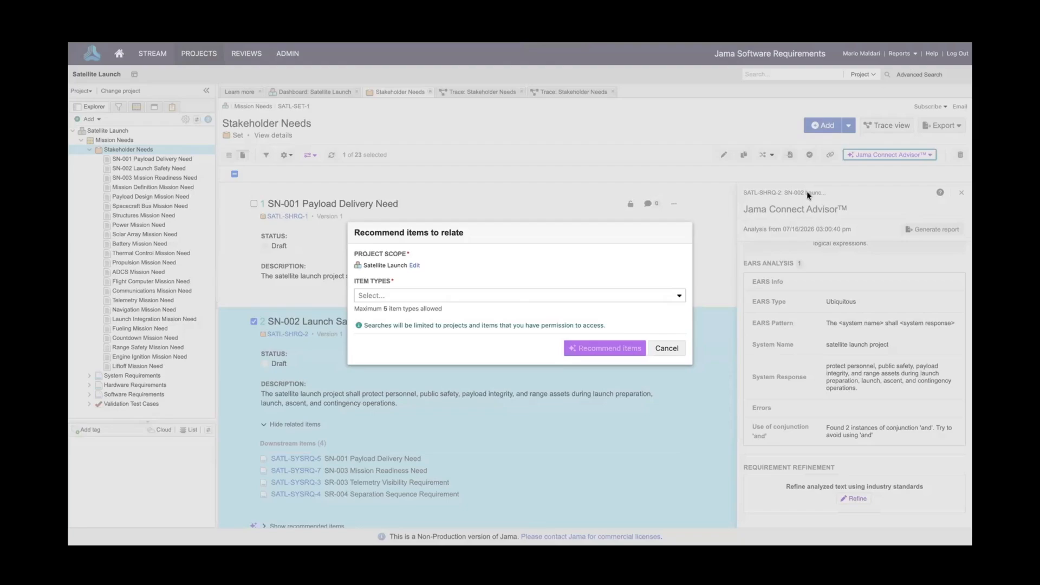
{"action": "left_click", "coordinate": [543, 299]}
{"action": "left_click", "coordinate": [605, 347]}
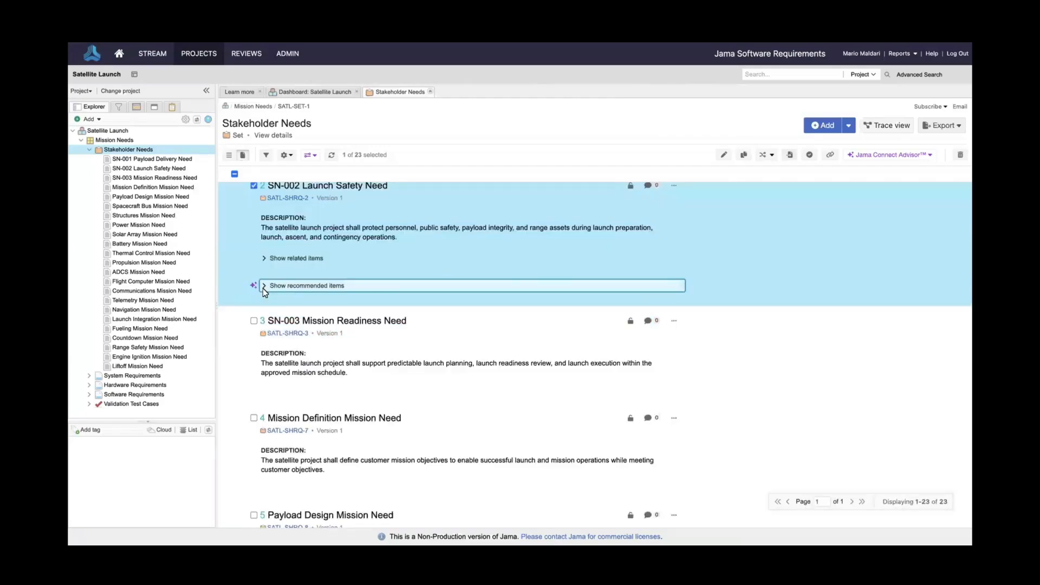
Relate the recommended strong matches Launch Safety Need Stage 1, Launch Safety Need Stage 3 and Launch Safety Stage 2 to SN-002
{"action": "left_click", "coordinate": [263, 287]}
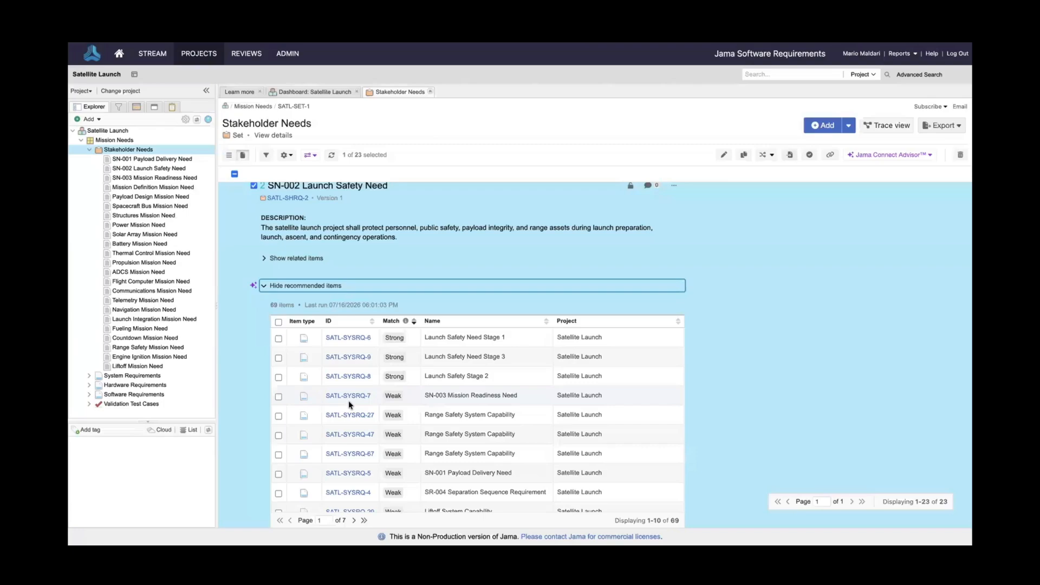
{"action": "left_click", "coordinate": [278, 338]}
{"action": "left_click", "coordinate": [278, 357]}
{"action": "left_click", "coordinate": [278, 377]}
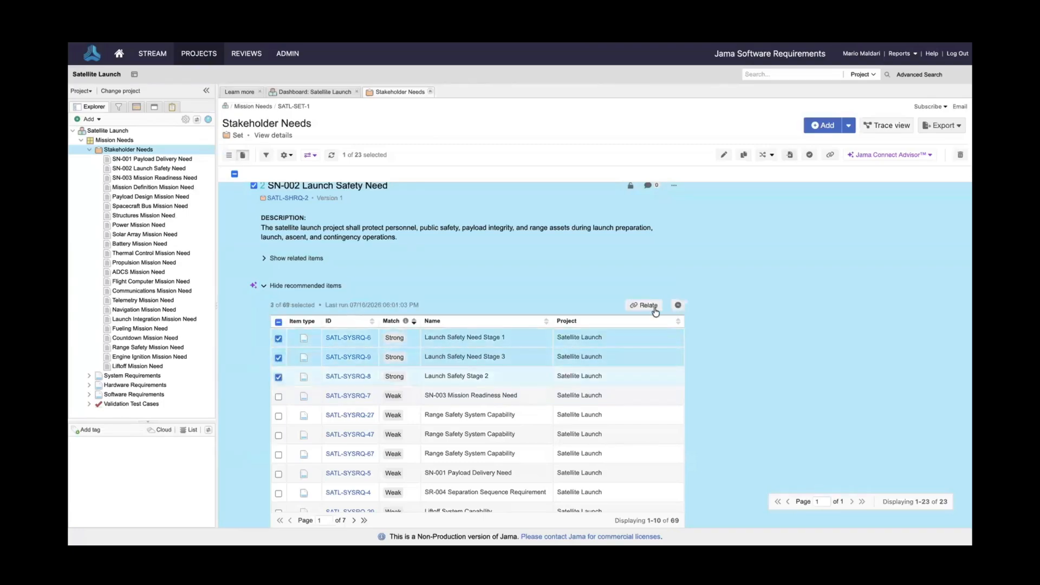
{"action": "left_click", "coordinate": [644, 305]}
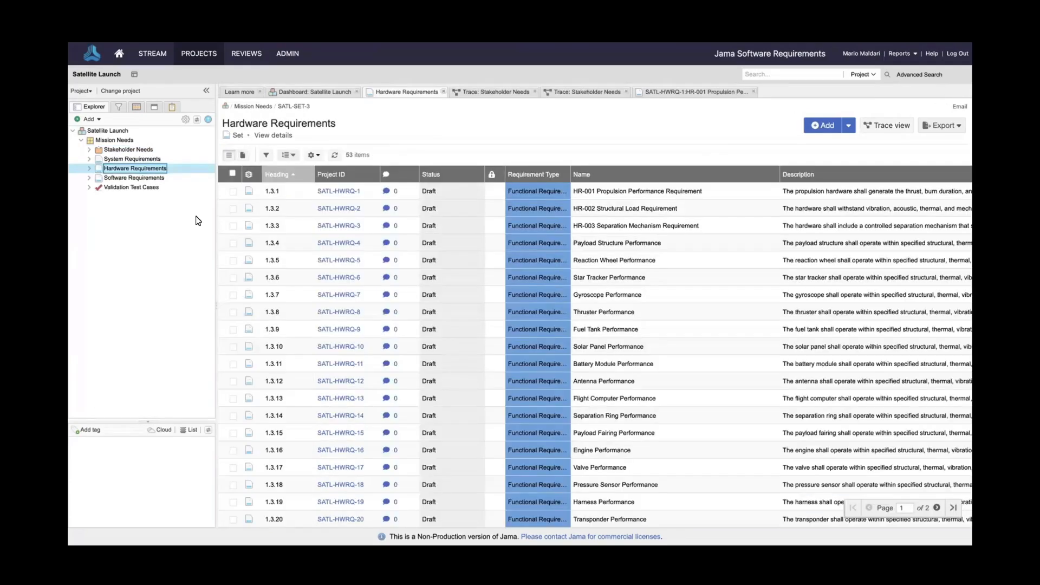
Open HR-001 Propulsion Performance Requirement from the Hardware Requirements set and start Test Case Generation for it
{"action": "left_click", "coordinate": [90, 168]}
{"action": "left_click", "coordinate": [159, 178]}
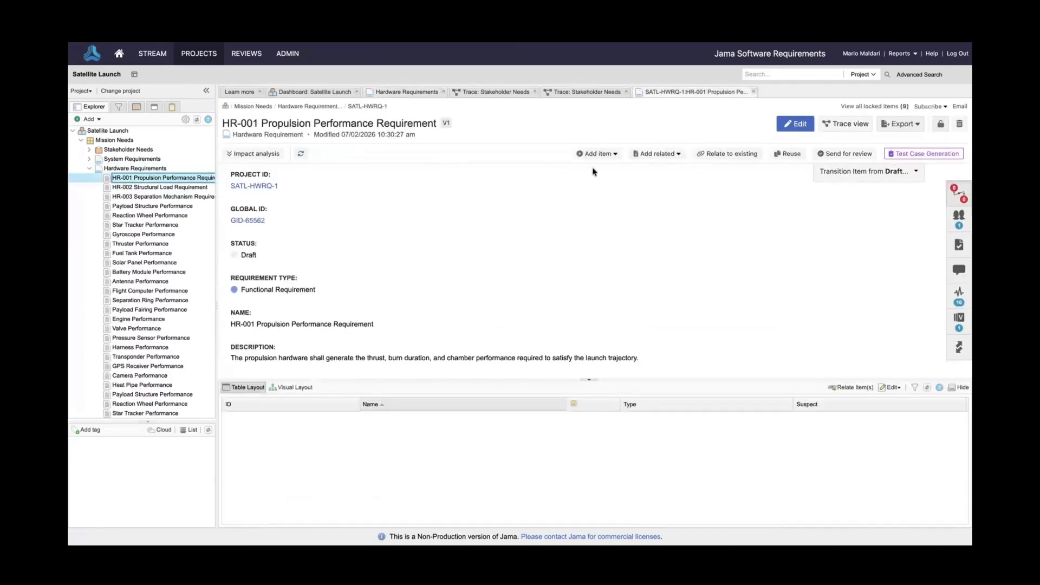
{"action": "left_click", "coordinate": [936, 159]}
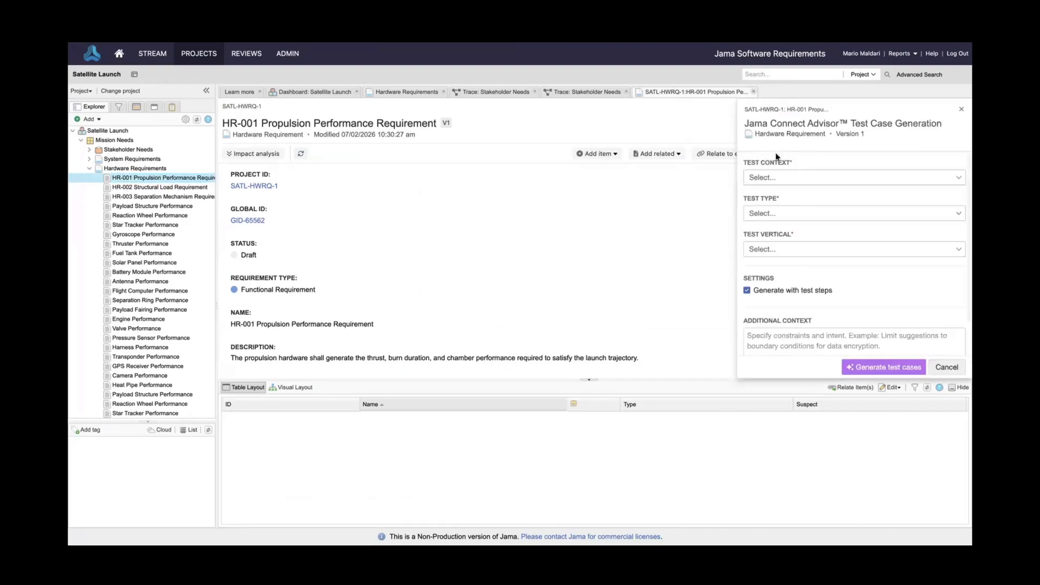
Generate test cases with test context Hardware, test type Functional and test vertical Aerospace & Defense
{"action": "left_click", "coordinate": [837, 181]}
{"action": "left_click", "coordinate": [812, 212]}
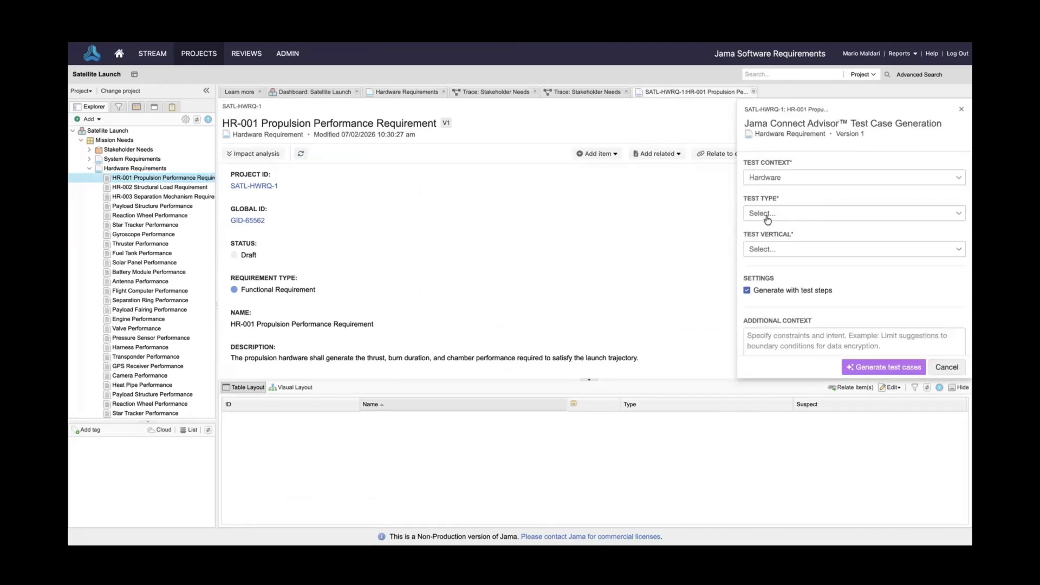
{"action": "left_click", "coordinate": [817, 217]}
{"action": "left_click", "coordinate": [816, 253]}
{"action": "left_click", "coordinate": [816, 250]}
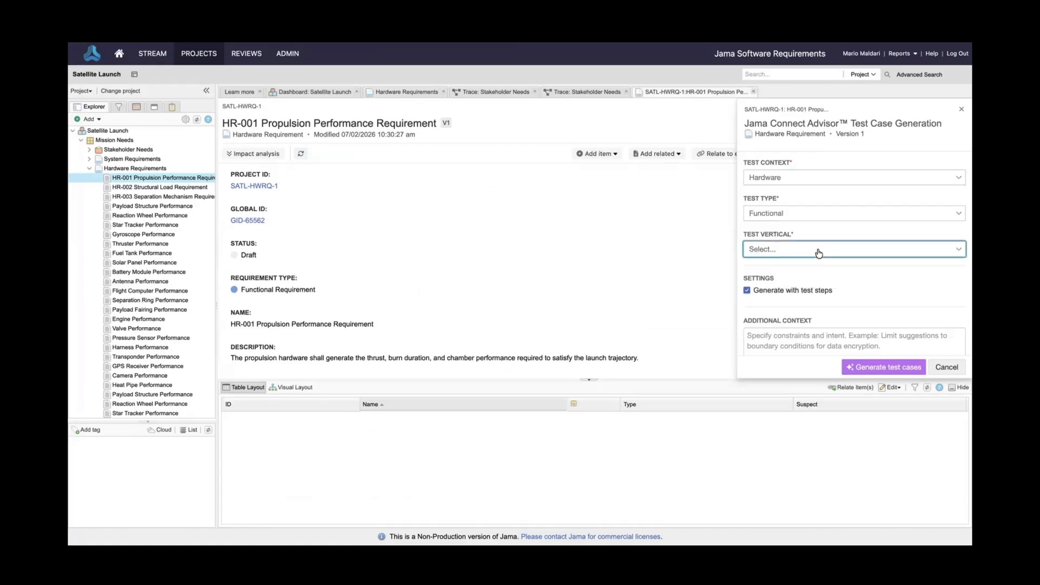
{"action": "left_click", "coordinate": [795, 263]}
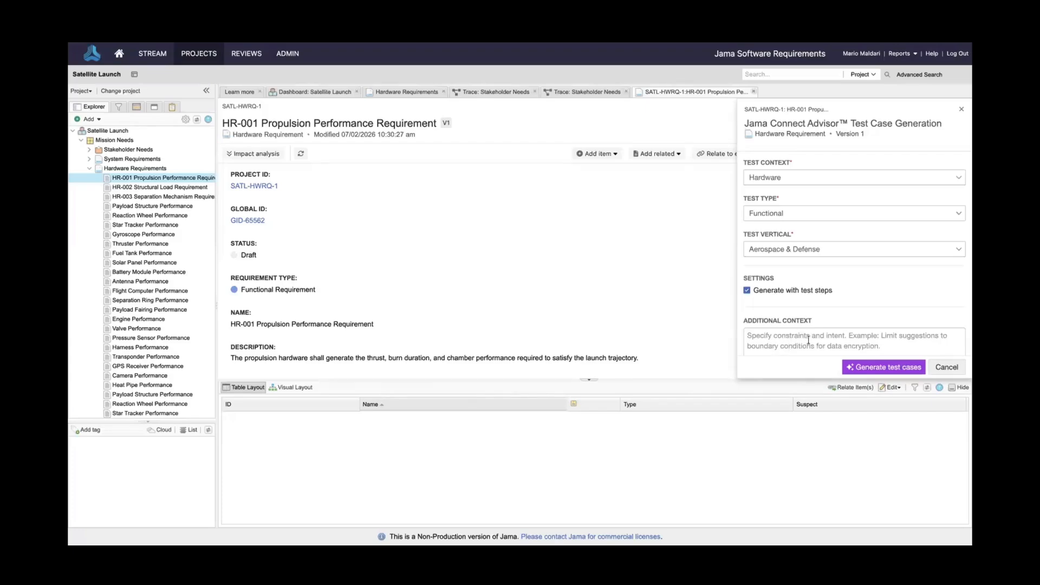
{"action": "left_click", "coordinate": [884, 367]}
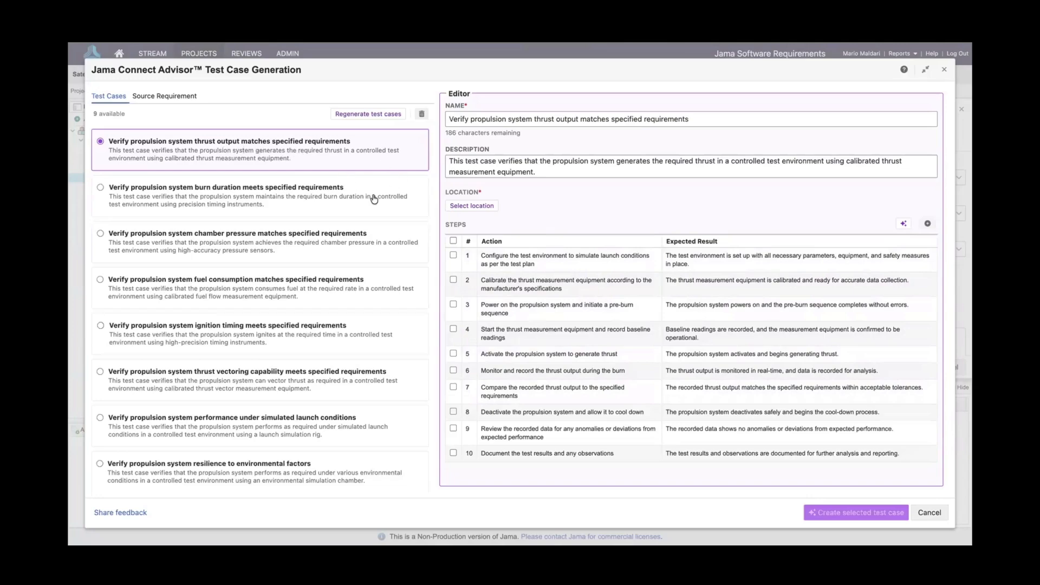
Set the thrust output test case's location to Validation Test Cases under Mission Needs and create the test case
{"action": "left_click", "coordinate": [475, 206]}
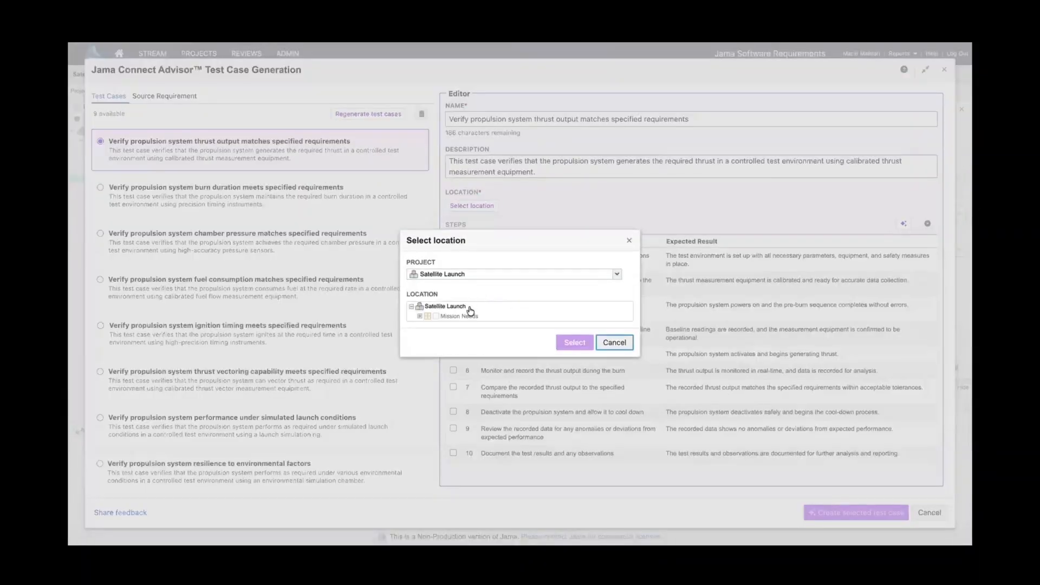
{"action": "left_click", "coordinate": [419, 316]}
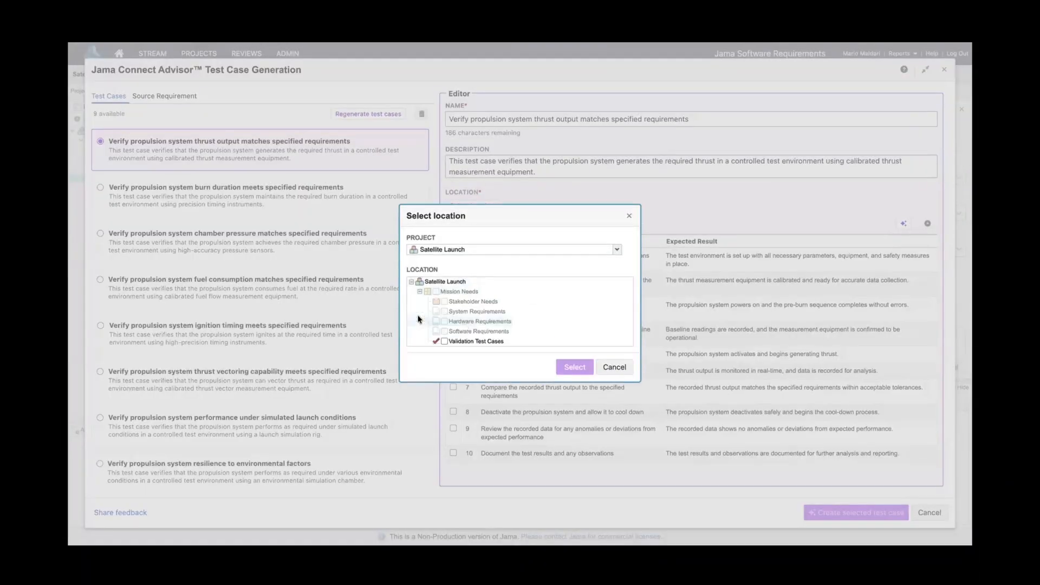
{"action": "left_click", "coordinate": [444, 341]}
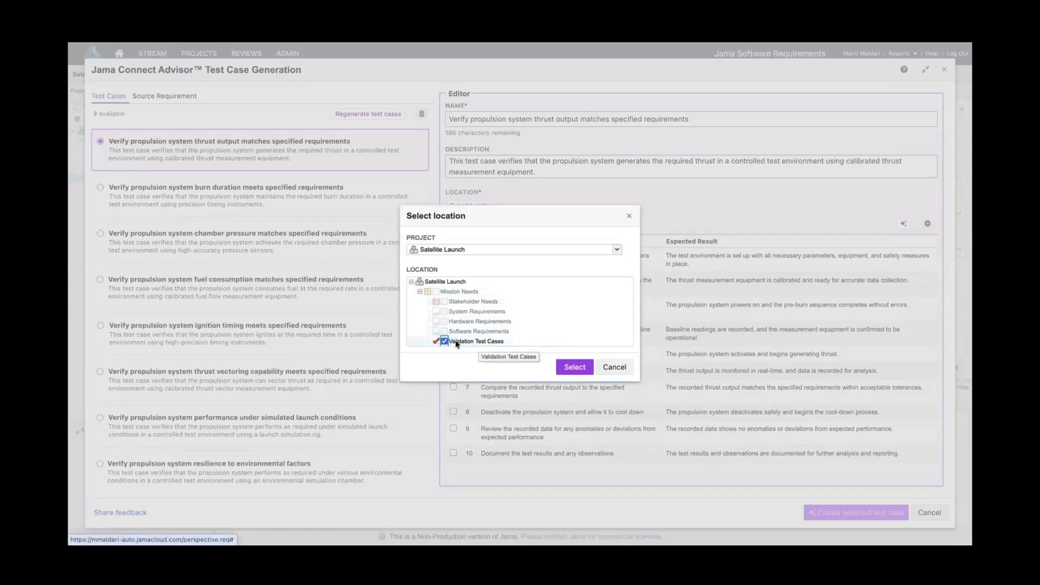
{"action": "left_click", "coordinate": [568, 367]}
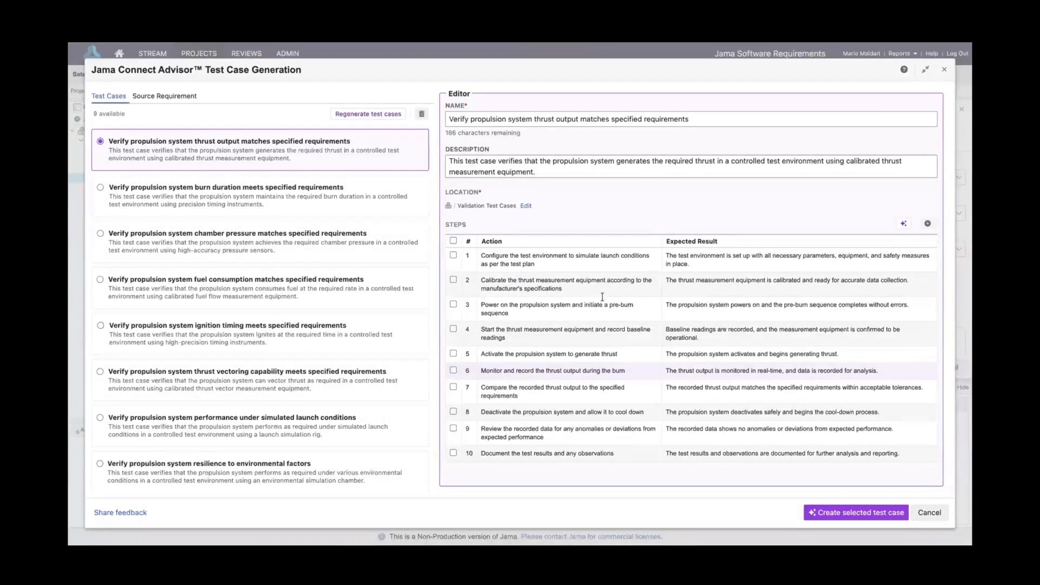
{"action": "left_click", "coordinate": [860, 512]}
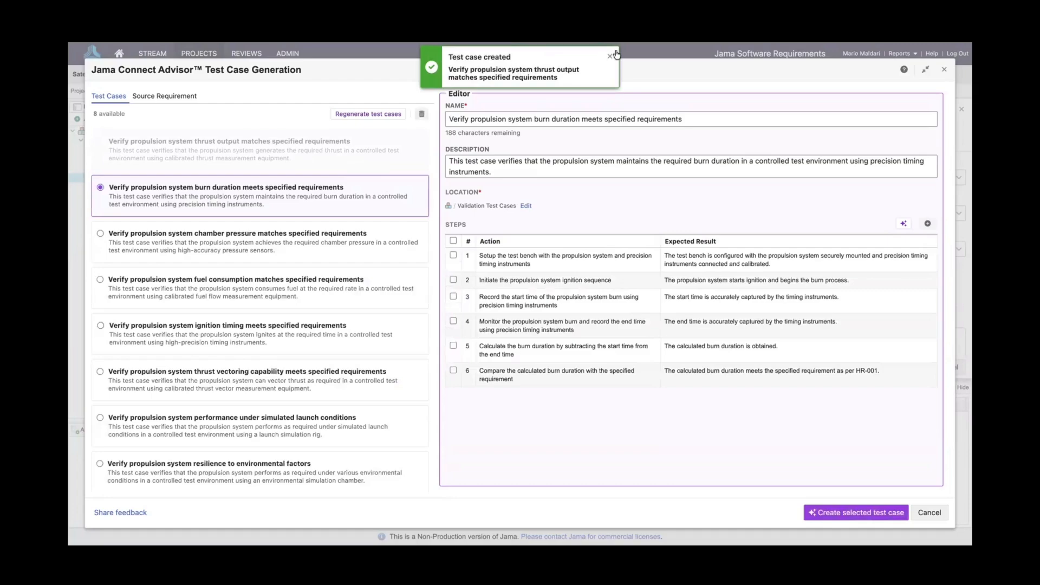
Close the test case generation windows and refresh the related items of HR-001
{"action": "left_click", "coordinate": [609, 56]}
{"action": "left_click", "coordinate": [942, 68]}
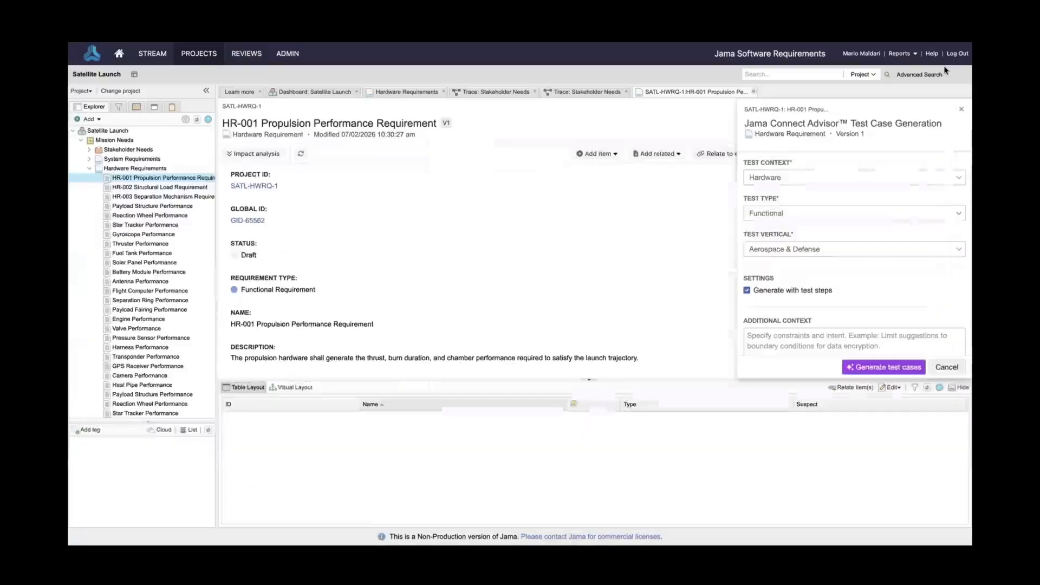
{"action": "left_click", "coordinate": [959, 111]}
{"action": "left_click", "coordinate": [927, 387]}
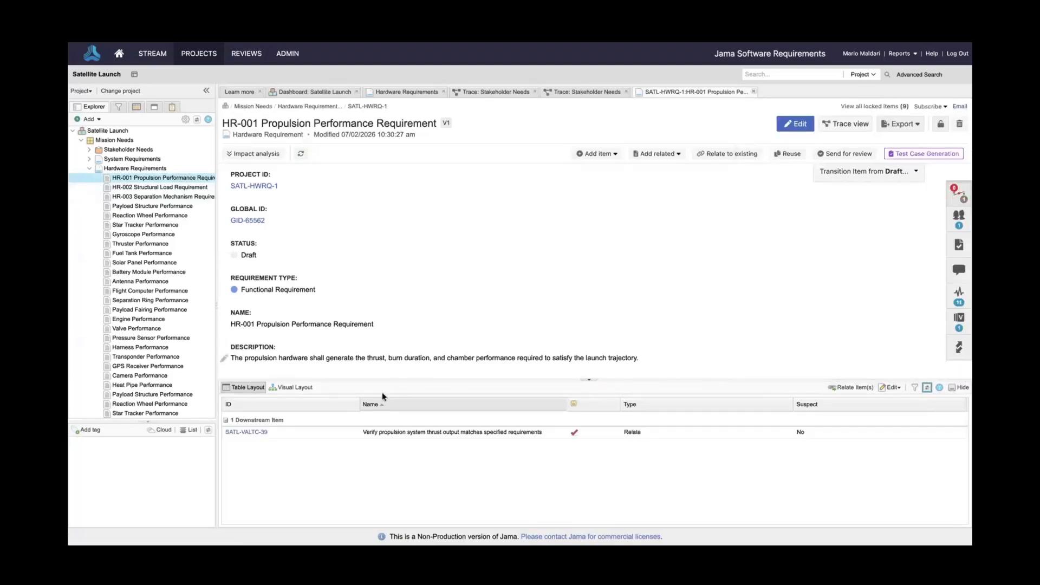